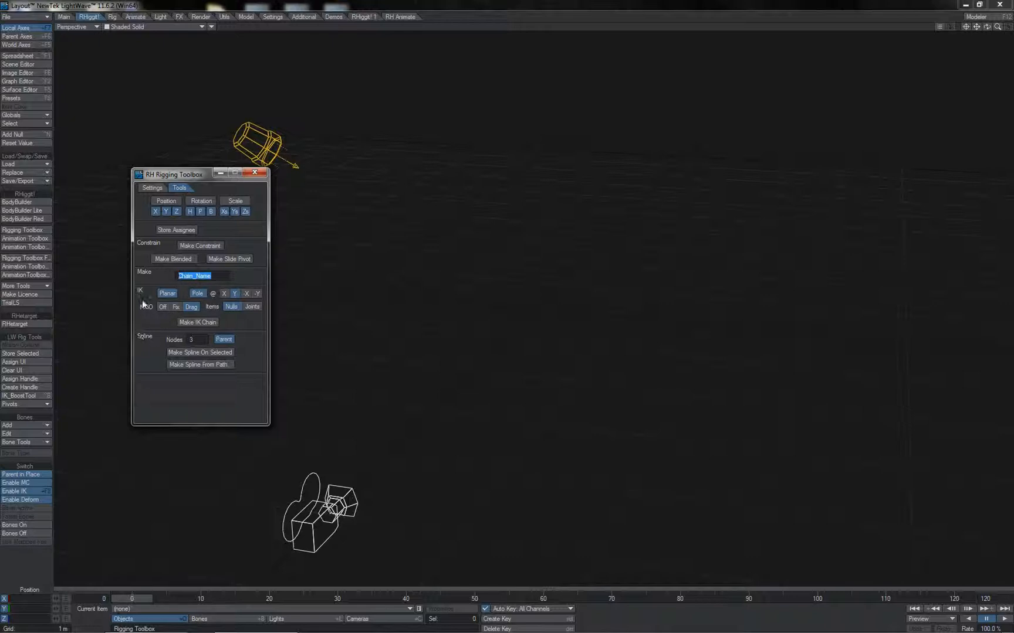
- Create a spline named CamSpline with 4 nodes on the camera
click(204, 339)
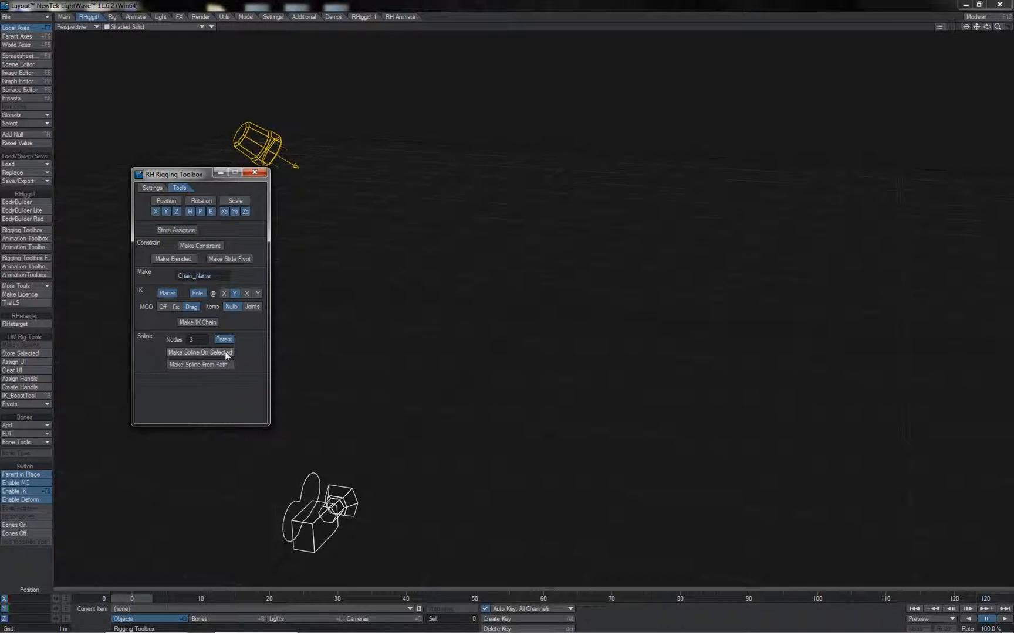
click(214, 275)
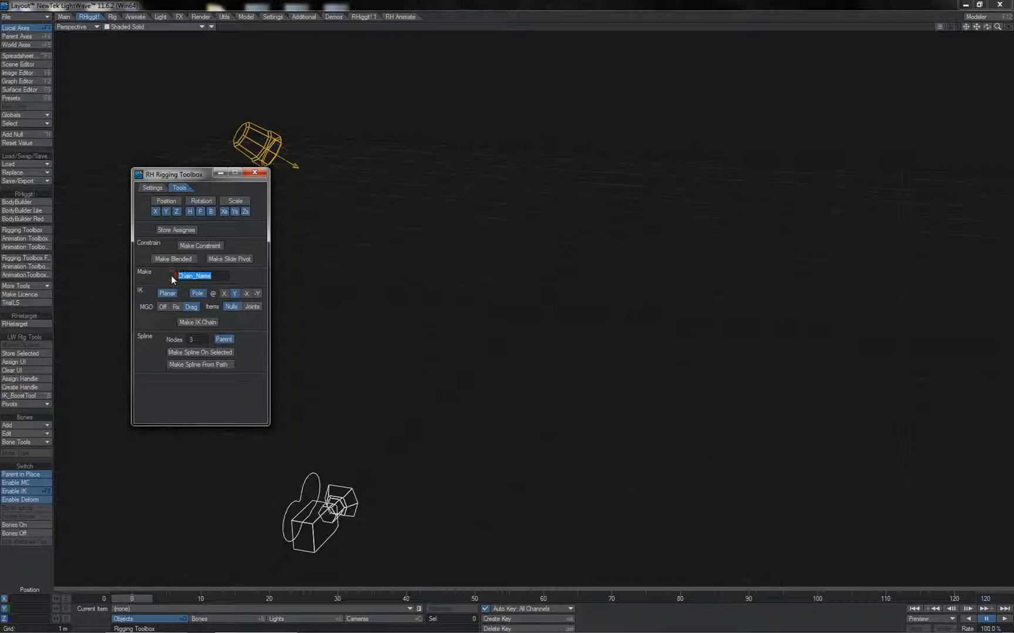
text(CamSpline)
key(Return)
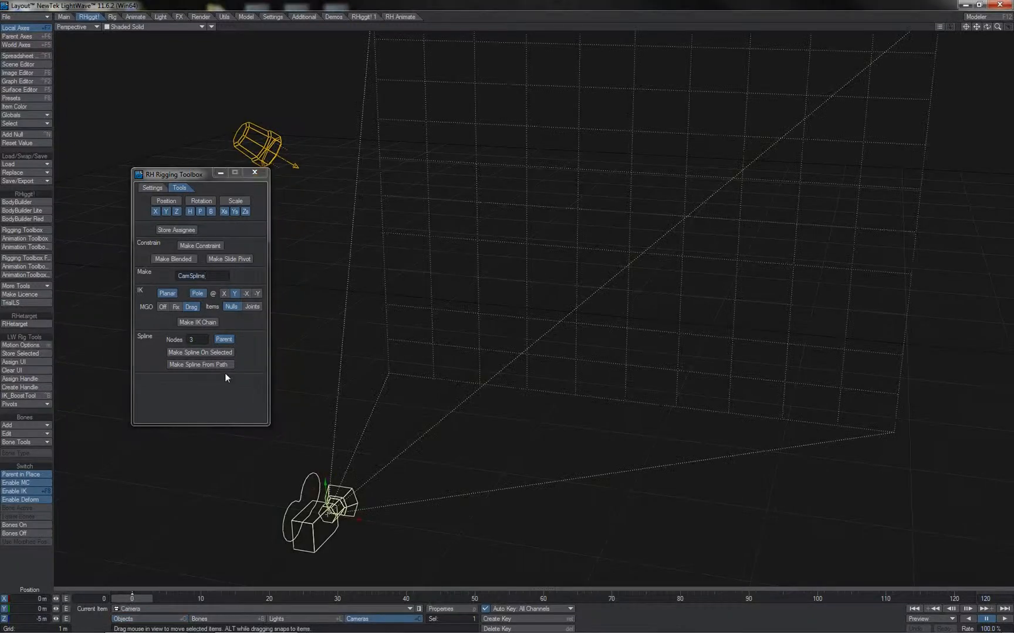
click(202, 340)
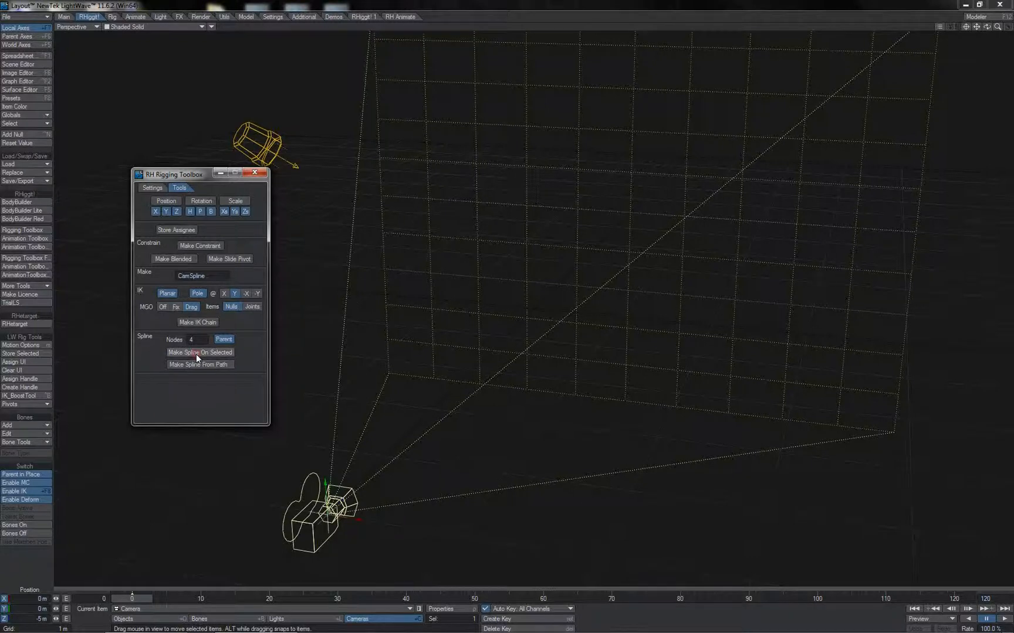
click(197, 356)
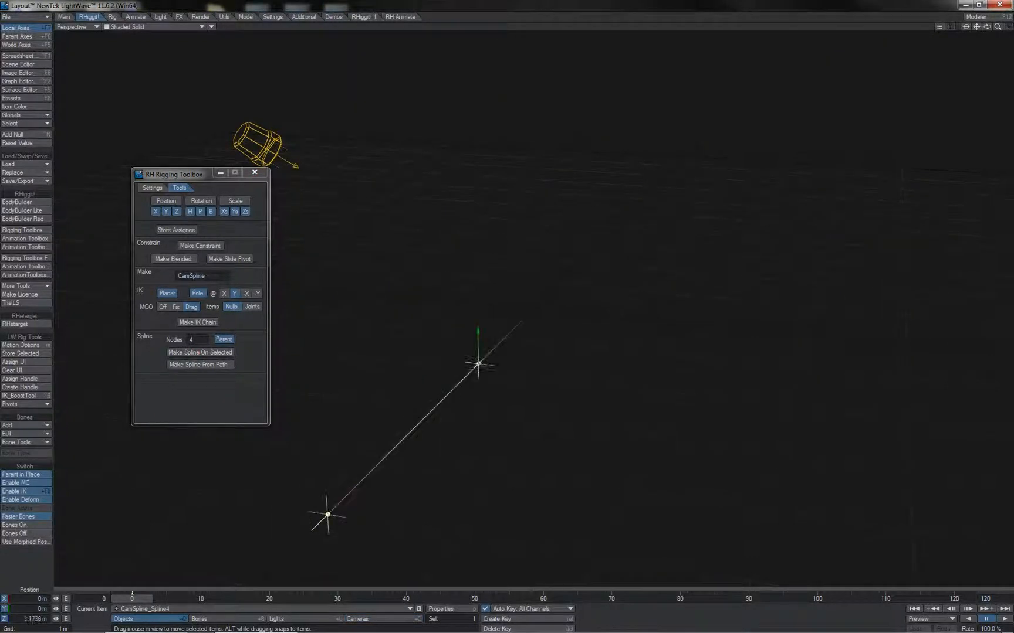
- Bend the CamSpline path by moving its nodes, and slide the camera along it with its Z position
drag(321, 526, 503, 368)
click(316, 536)
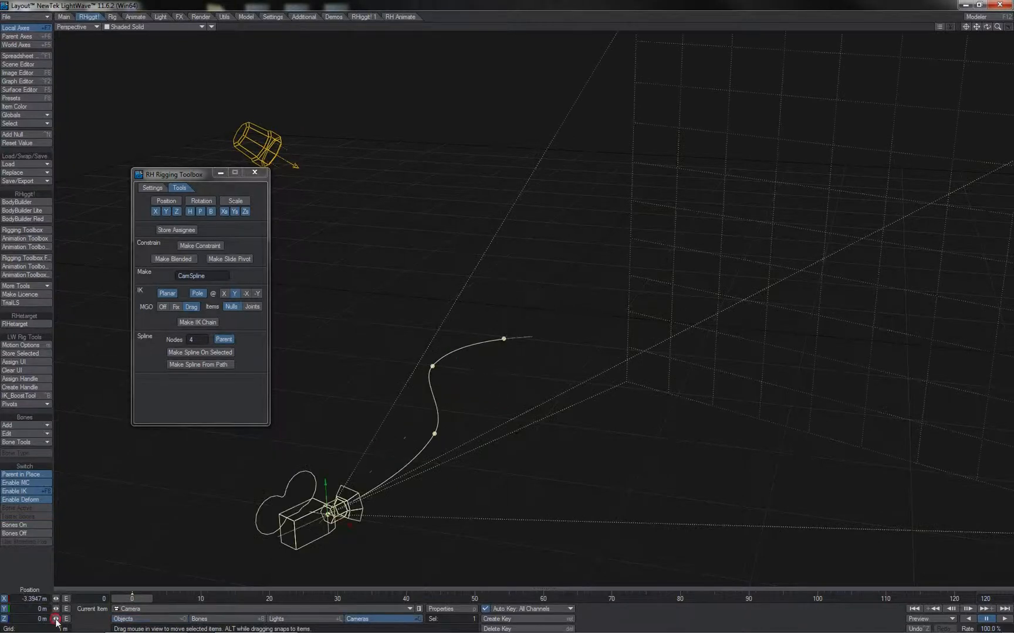
drag(56, 620, 380, 222)
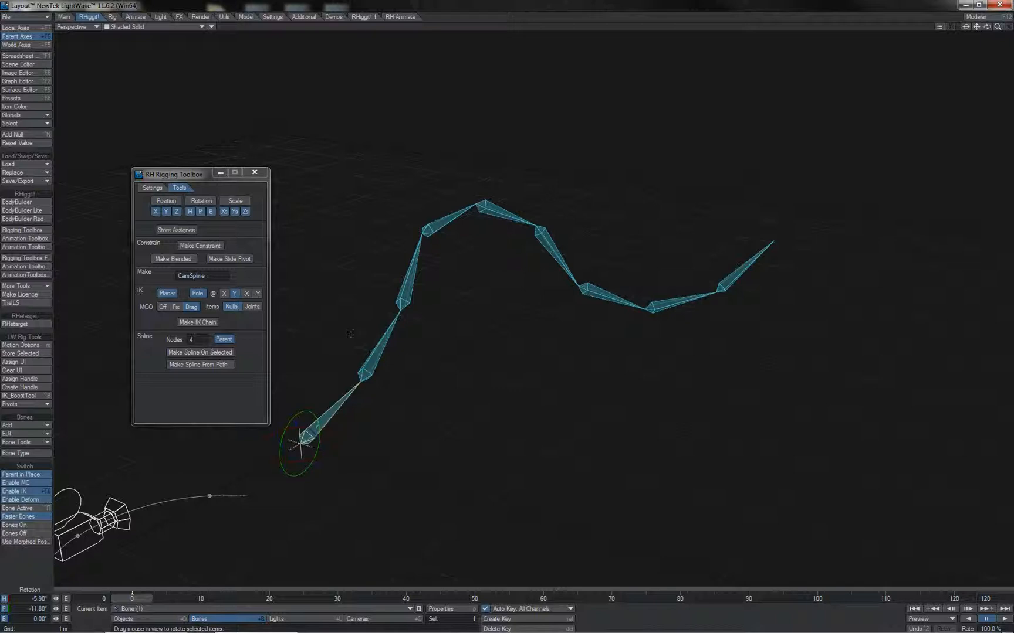
- Select the entire bone chain, exclude its bank rotation channel, and set the spline to 6 nodes with parenting on
double_click(332, 414)
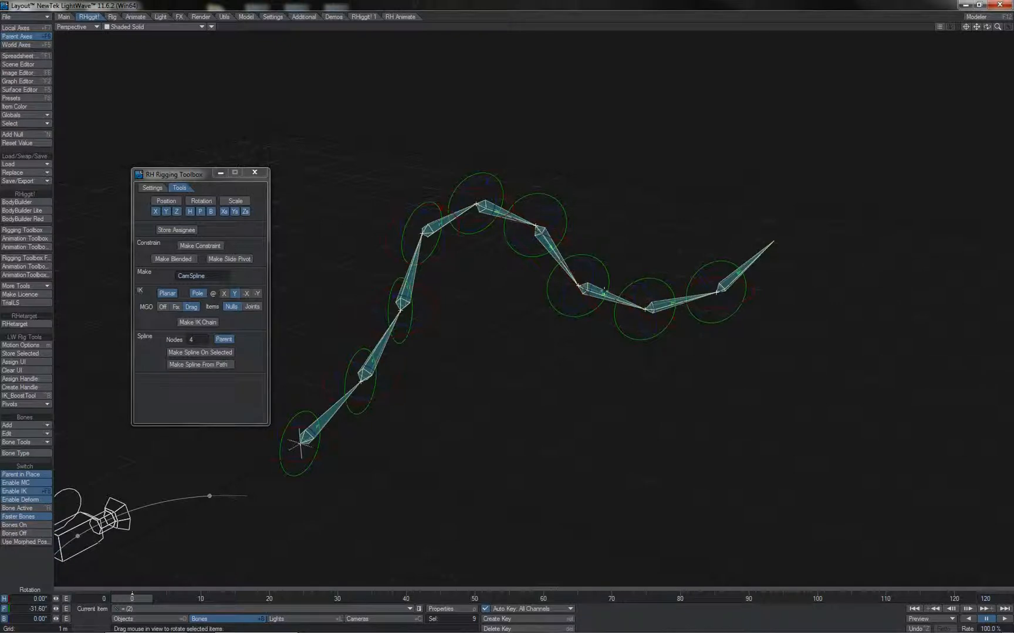
click(213, 212)
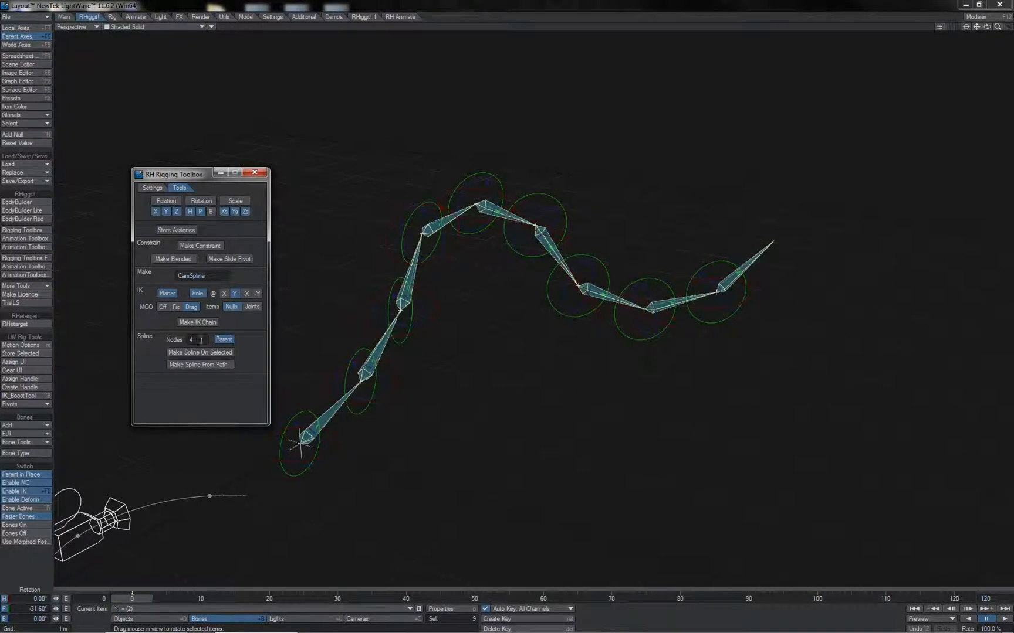
click(183, 339)
text(6)
click(223, 339)
- Name the spline BoneSpline and create it on the selected bones
click(176, 276)
key(Delete)
key(Delete)
key(Delete)
text(Bone)
key(Return)
click(194, 352)
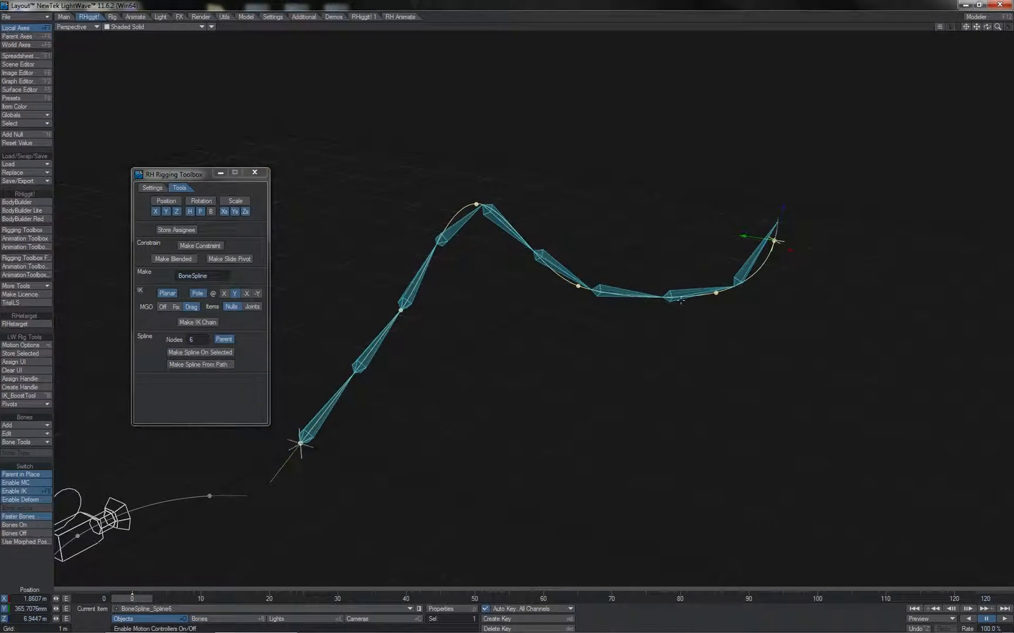
- Lower the third BoneSpline node to about Y 1.15 m to reshape the bone chain
key(Up)
key(Up)
key(Up)
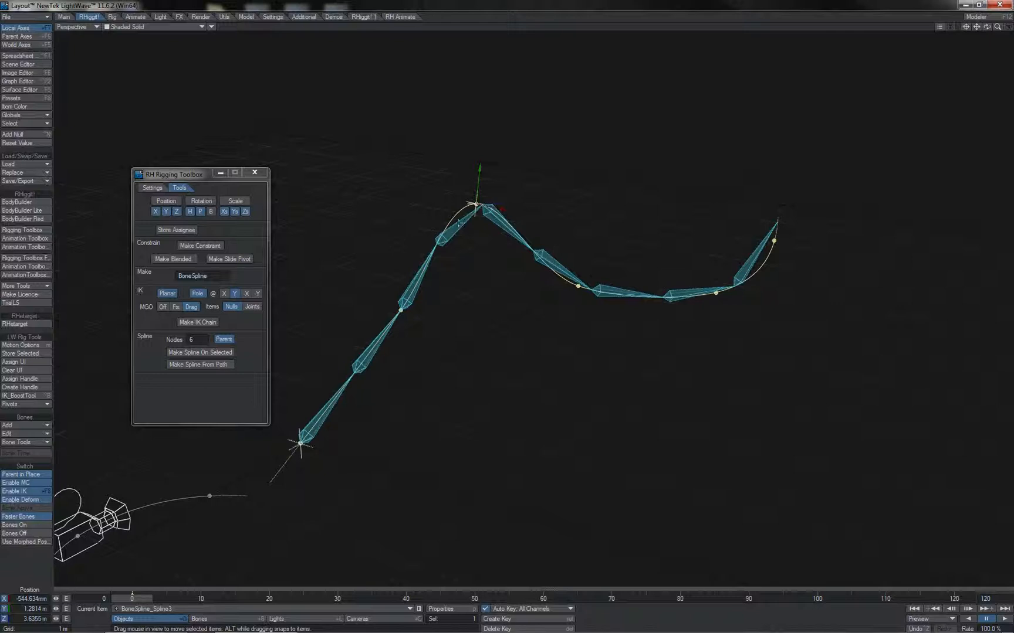
key(Down)
key(Up)
mouse_move(479, 159)
mouse_down()
mouse_move(463, 303)
mouse_move(484, 164)
mouse_up()
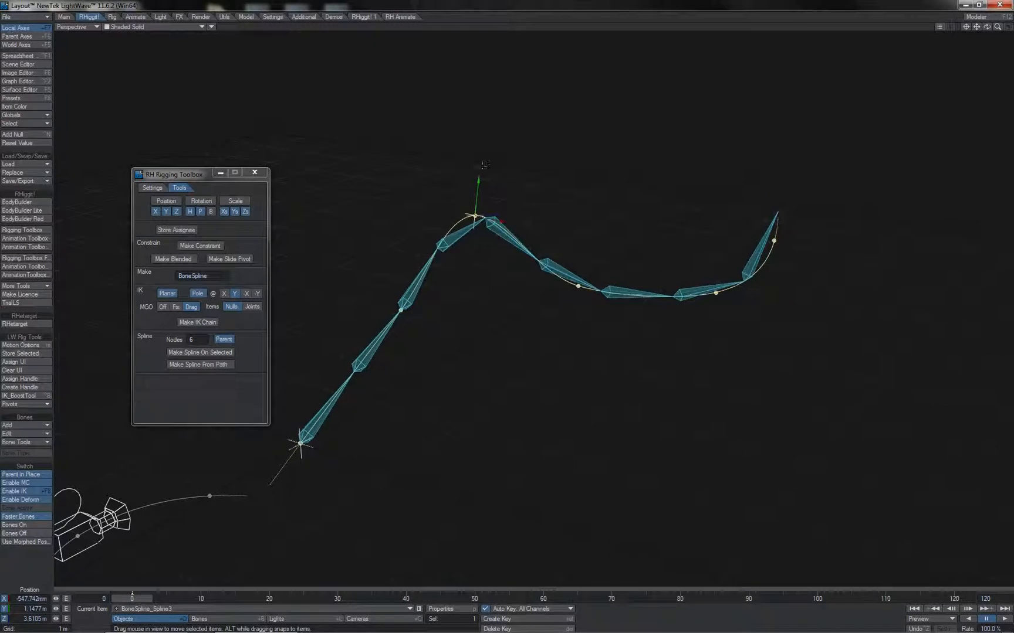
- Rotate the third BoneSpline node to adjust the curve through it
key(y)
right_drag(479, 190, 471, 209)
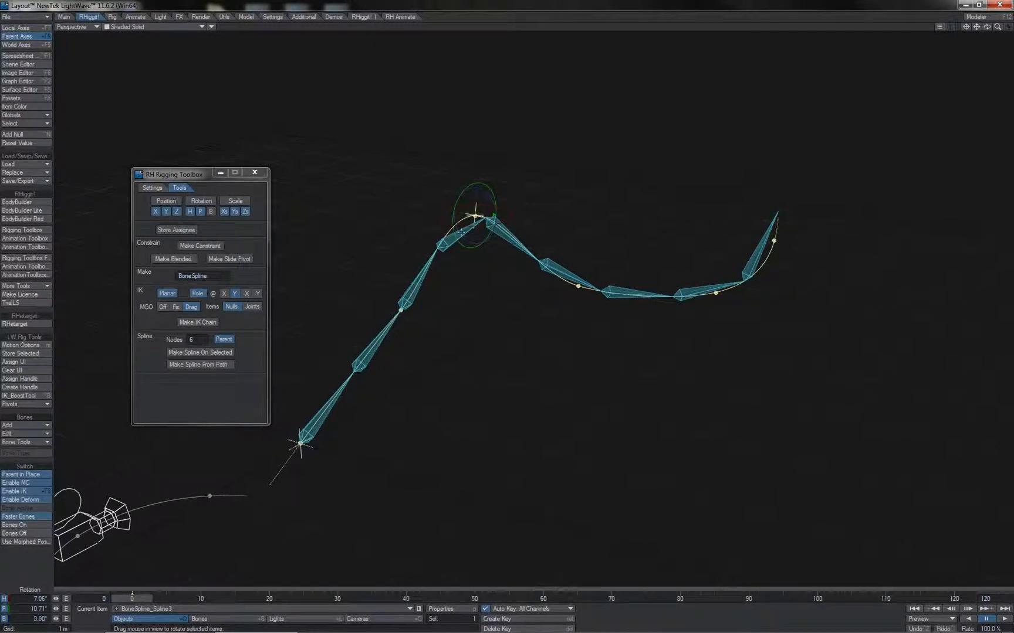
click(461, 232)
drag(437, 227, 421, 233)
right_drag(421, 233, 421, 233)
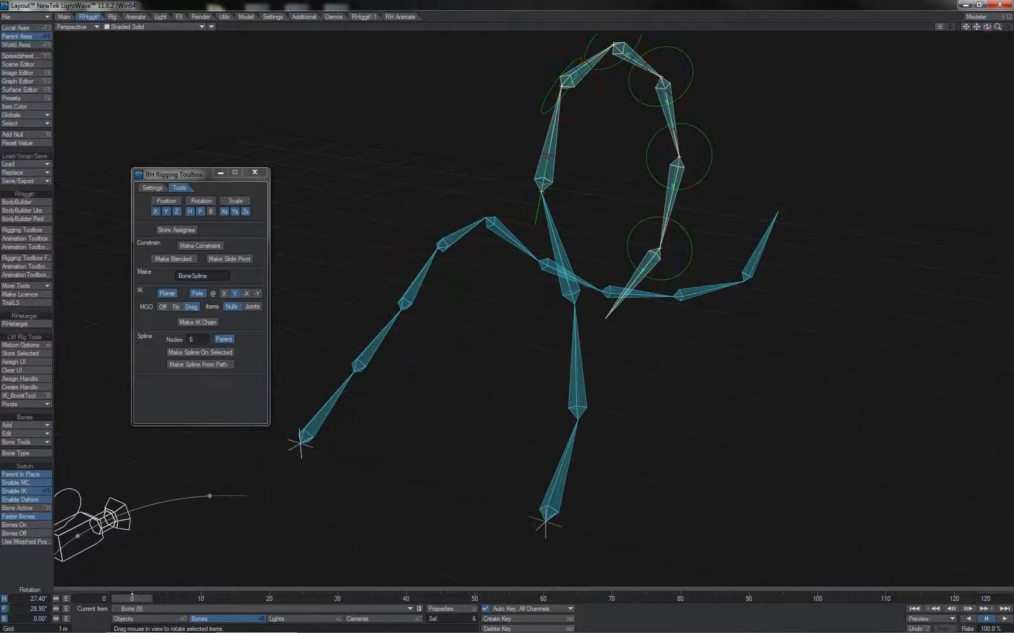
- Create a spline named BoneSpline2 on the second bone chain, with Nodes set to 1 and parenting off
mouse_move(986, 27)
mouse_down()
mouse_move(977, 28)
mouse_move(991, 35)
mouse_up()
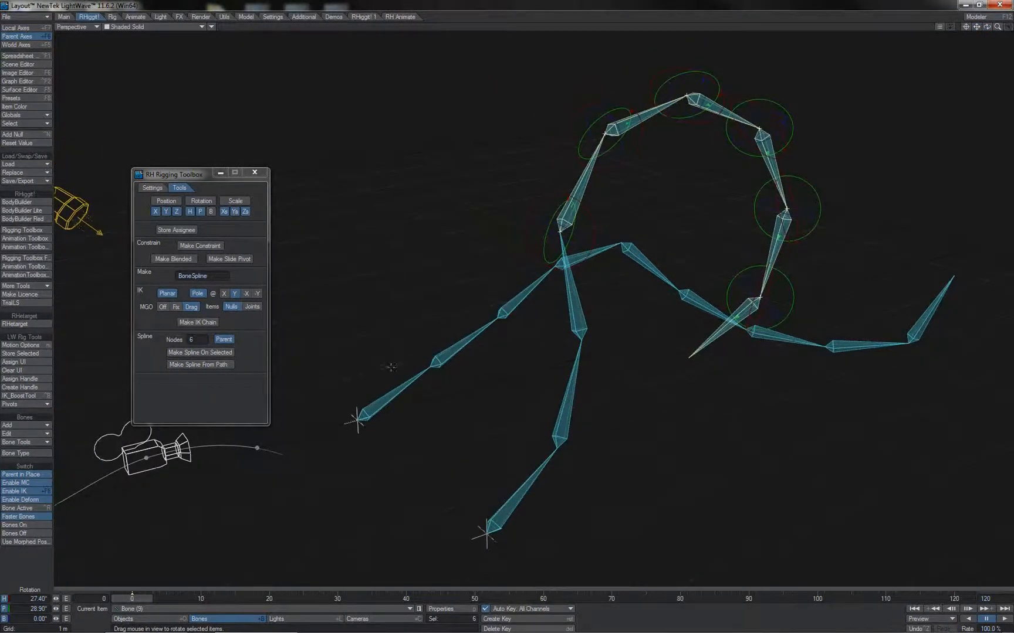
double_click(412, 384)
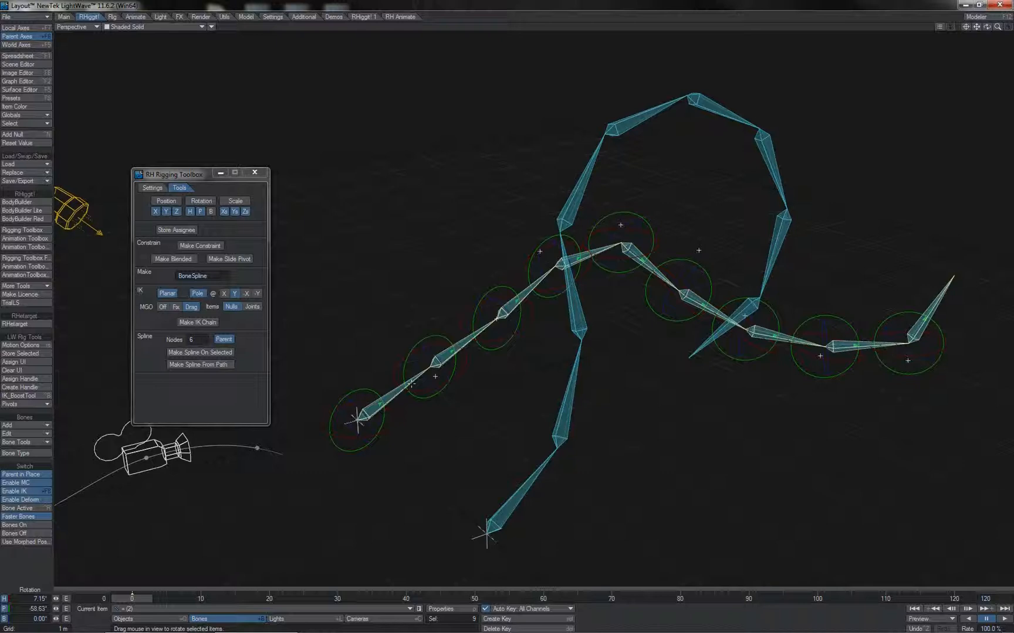
click(533, 484)
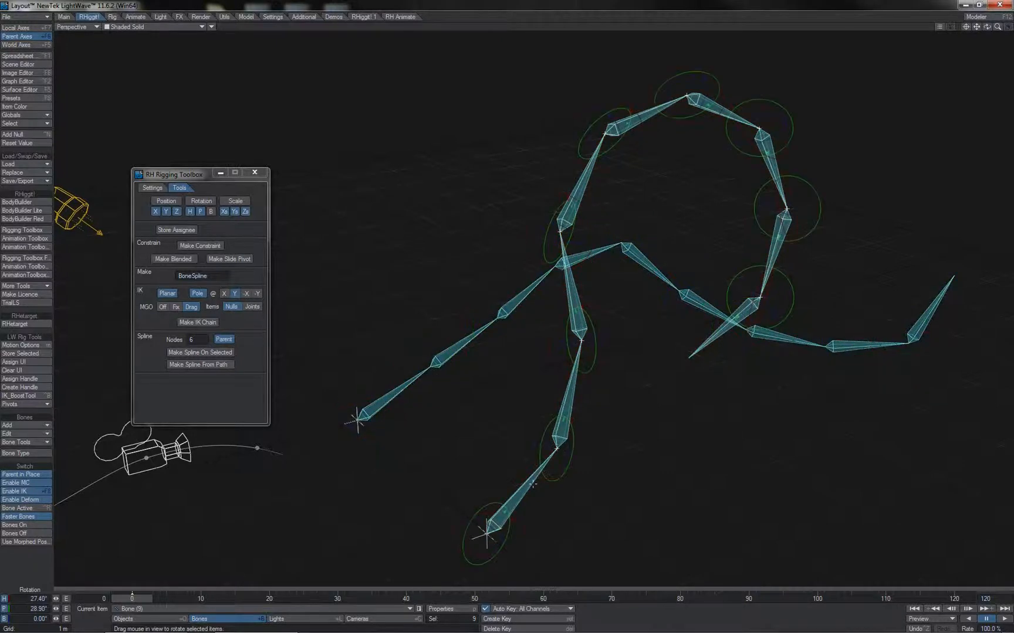
double_click(194, 339)
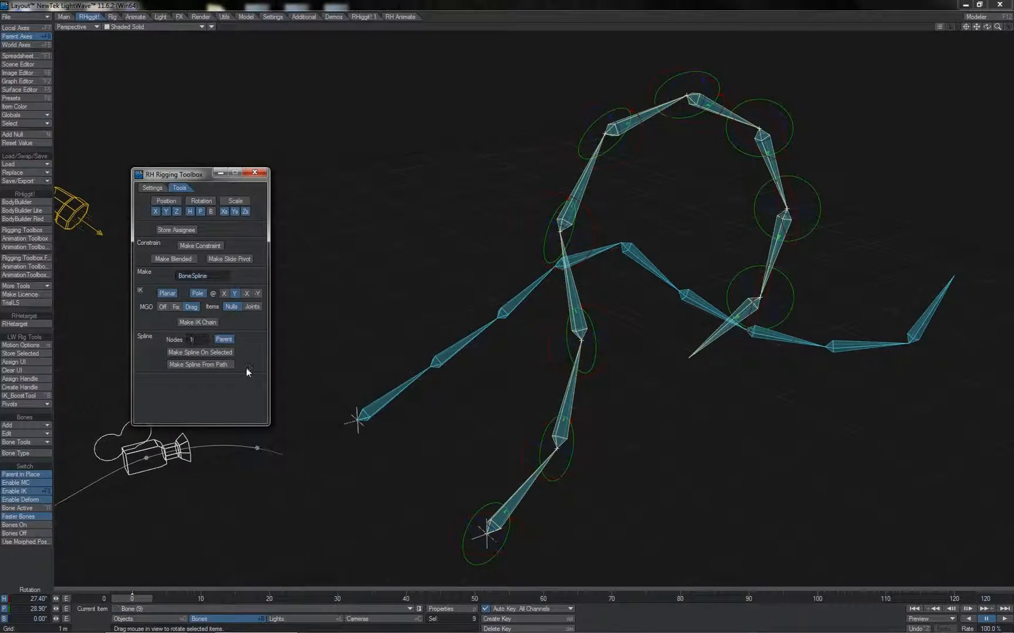
click(225, 353)
click(225, 340)
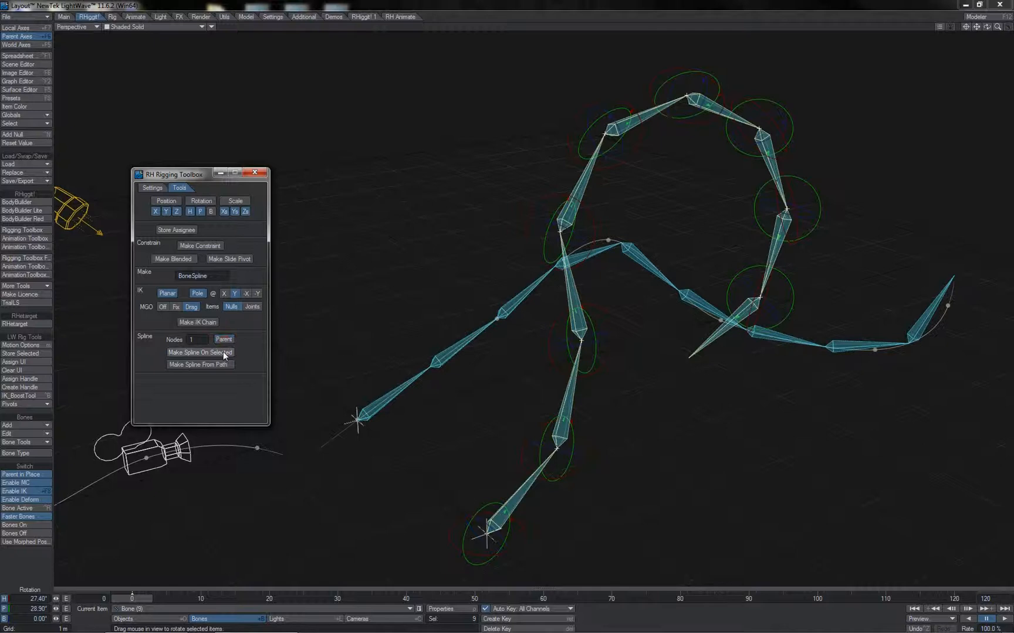
click(210, 275)
click(205, 353)
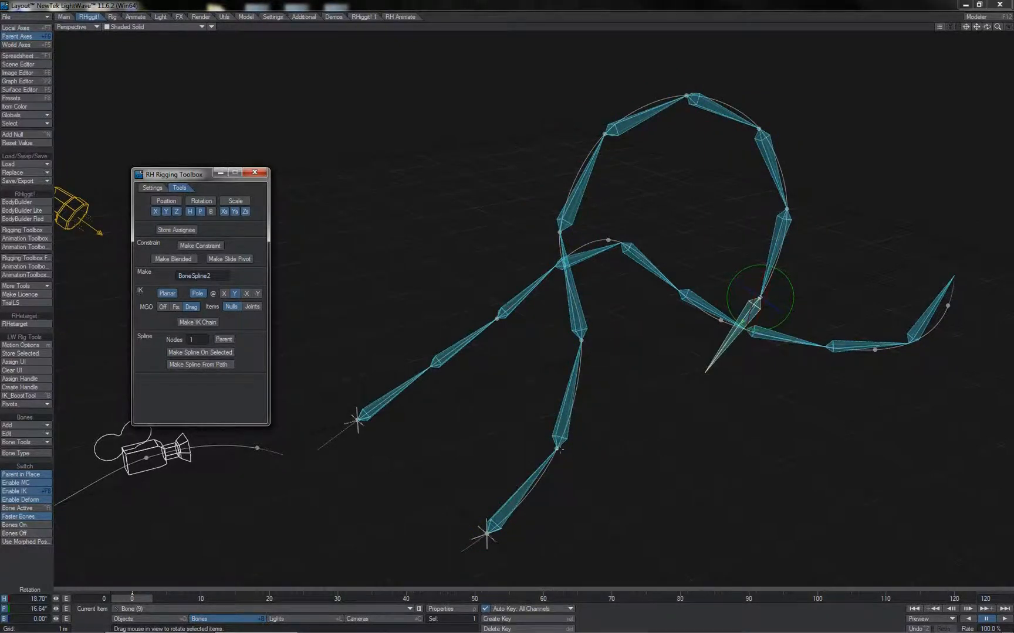
- Check where the BoneSpline2 nodes sit relative to the joints of the second bone chain
click(559, 450)
click(585, 341)
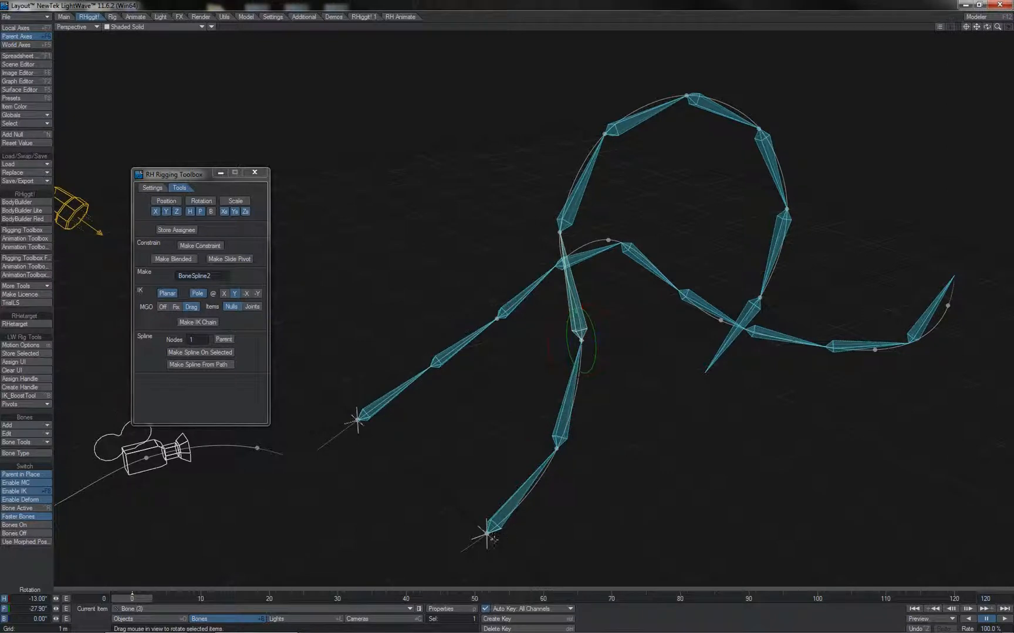
click(494, 538)
click(558, 449)
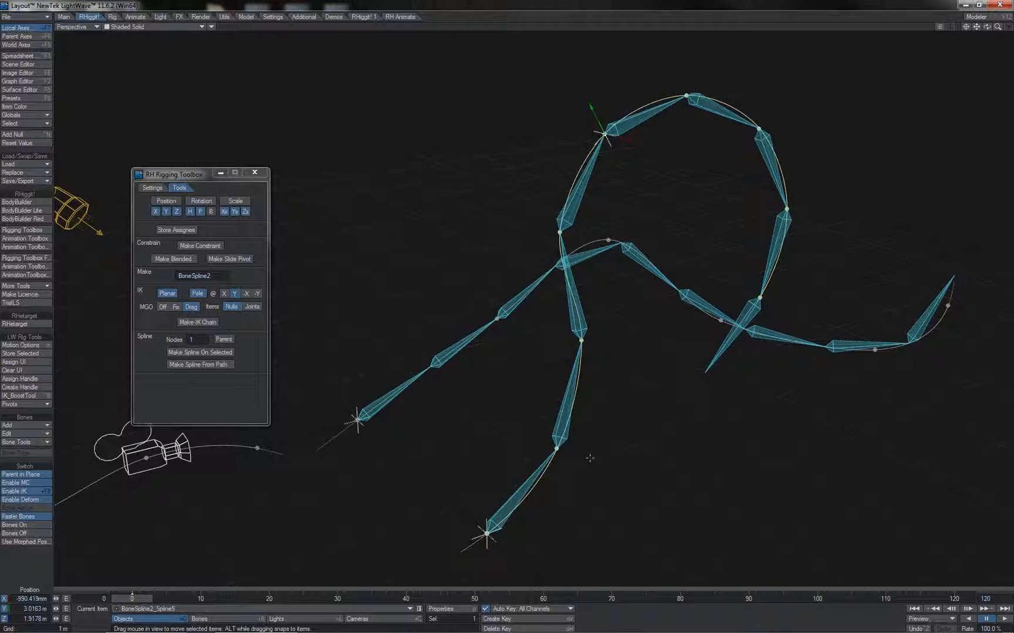
click(758, 128)
- Try moving the second BoneSpline2 node away from its joint
key(Down)
key(Down)
key(Up)
key(Up)
key(Up)
key(Up)
key(Up)
key(Up)
drag(588, 459, 544, 441)
key(ctrl+z)
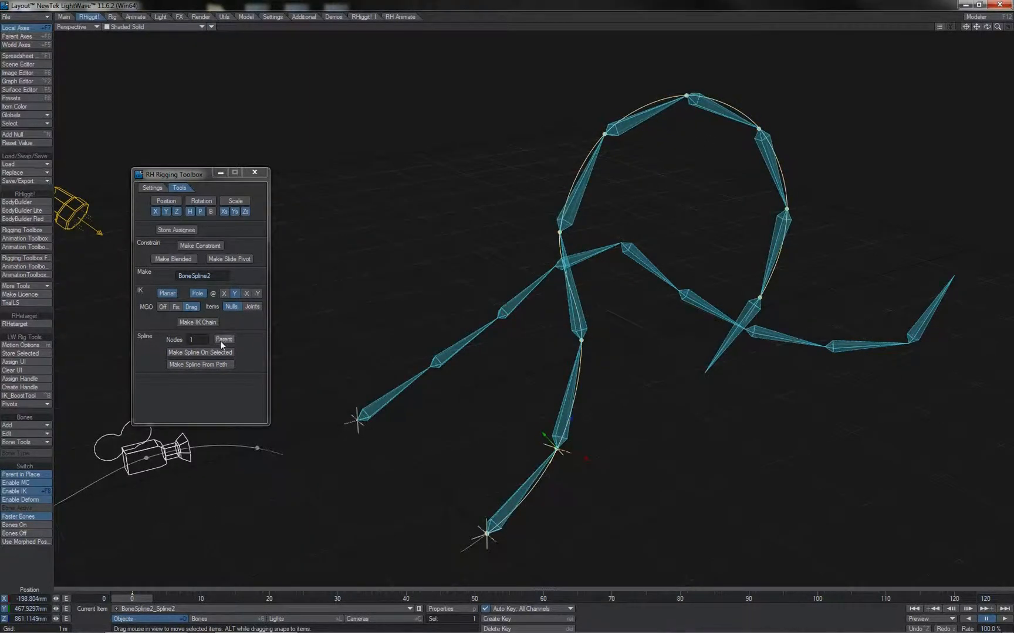
- Open the Scene Editor and examine the bone hierarchy of the second chain's parent object
key(ctrl+F1)
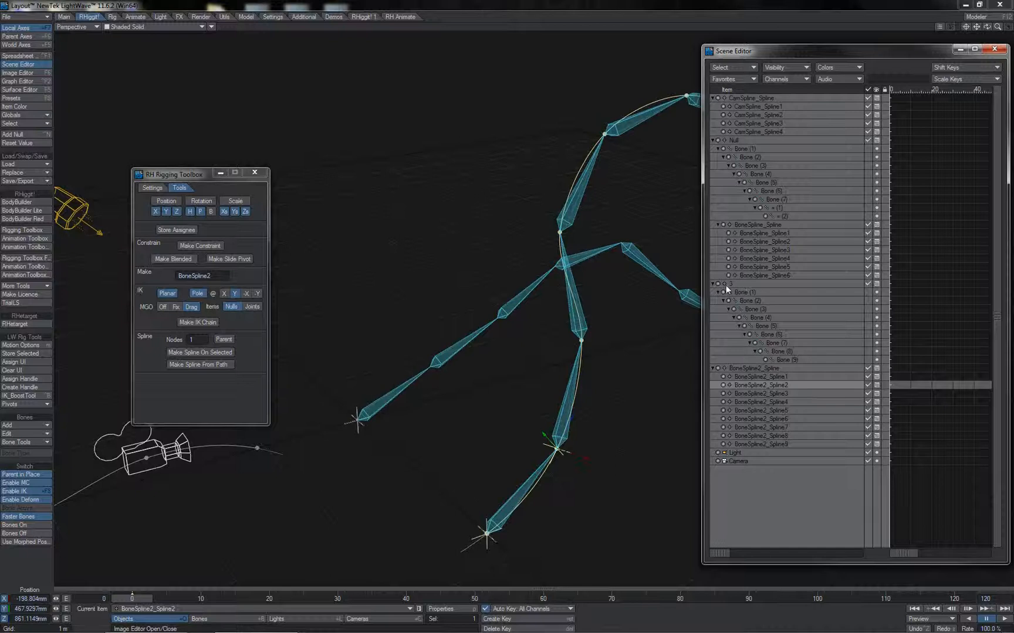
click(726, 286)
click(736, 293)
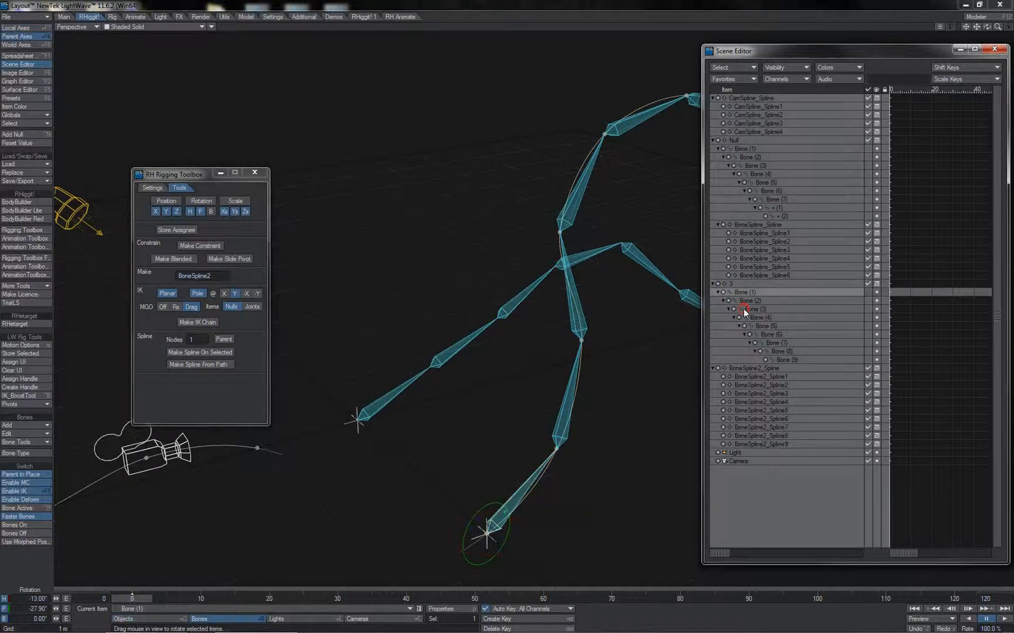
click(744, 309)
click(759, 326)
click(773, 345)
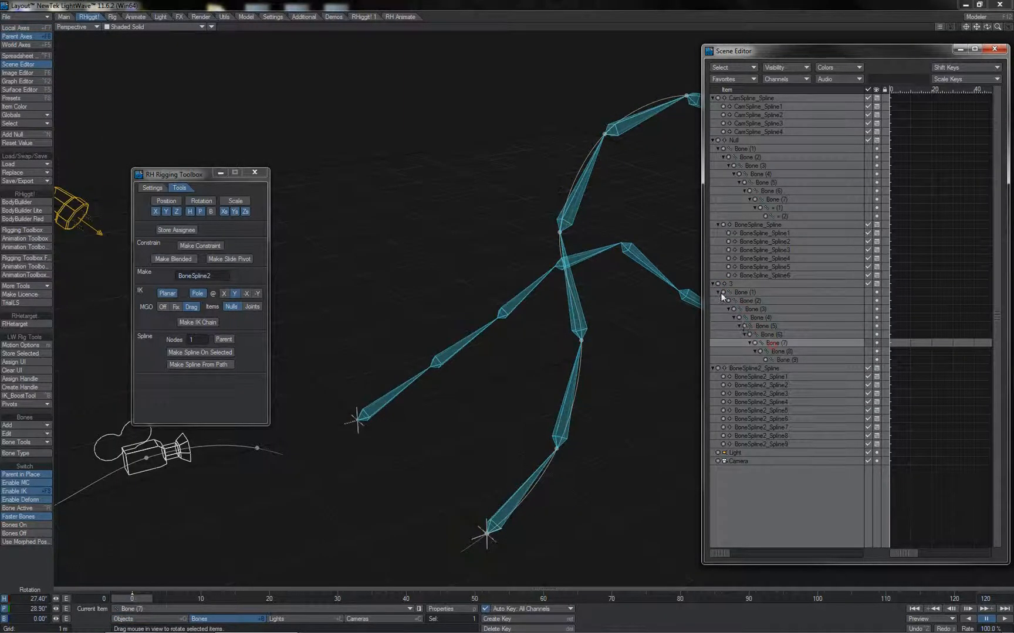
click(714, 285)
- Examine the nodes grouped under BoneSpline2_Spline in the scene hierarchy
click(738, 294)
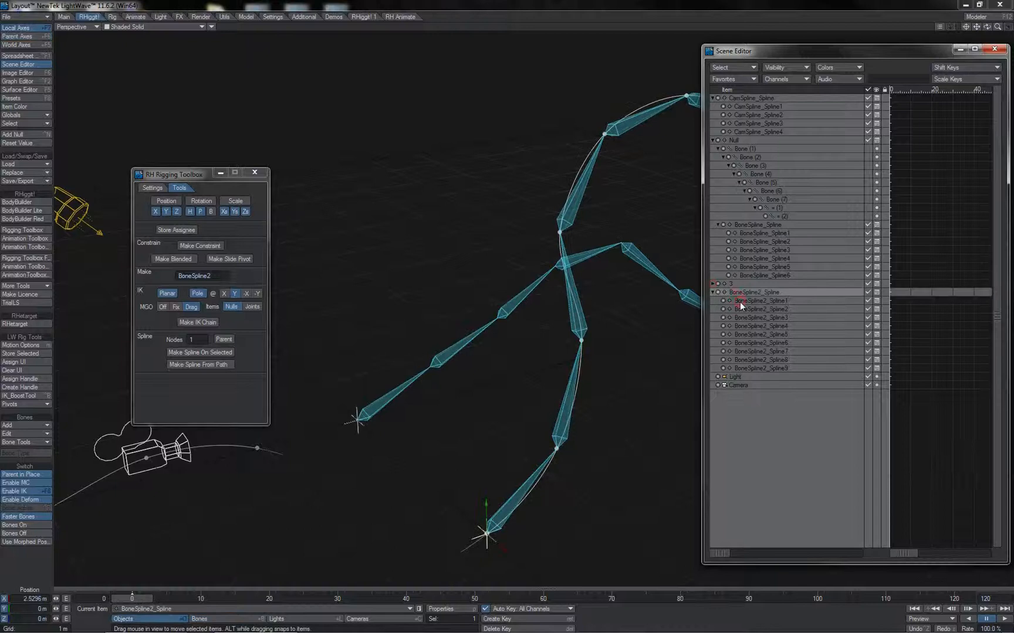
click(740, 301)
click(743, 309)
click(744, 324)
click(748, 335)
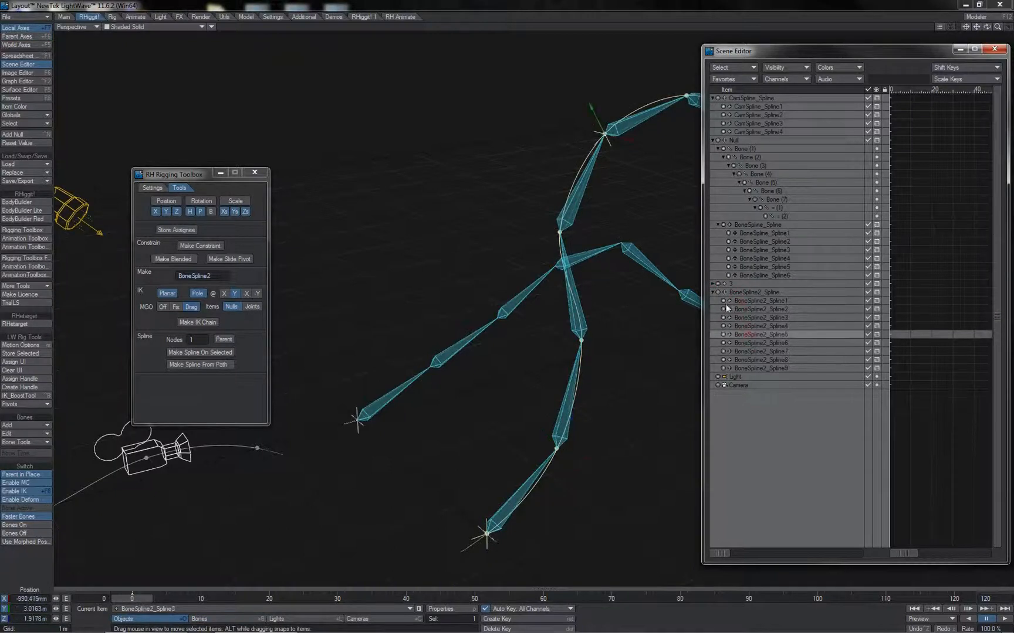
click(713, 292)
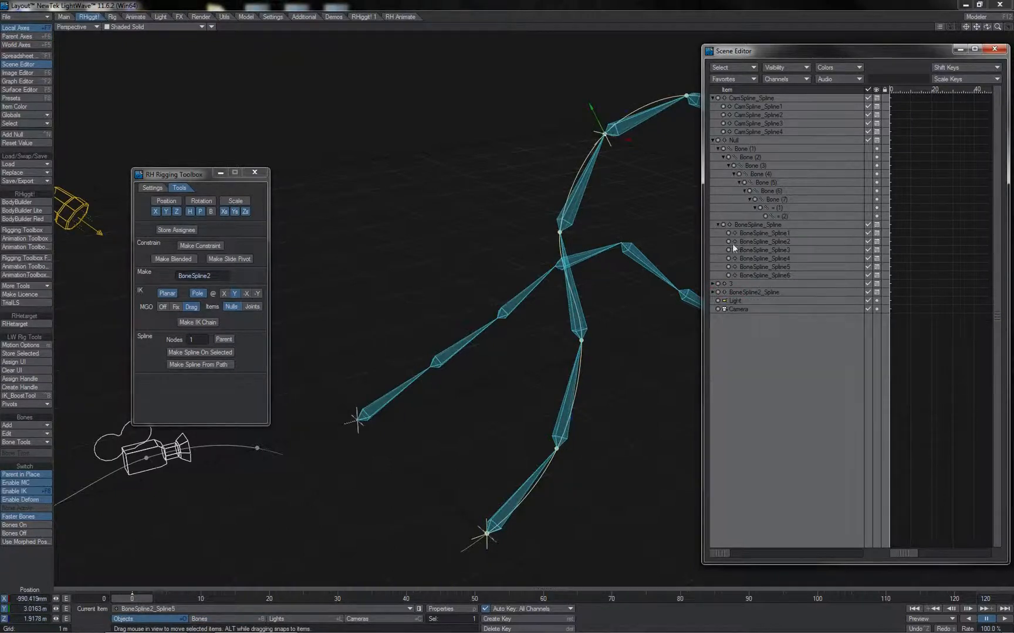
- Examine the bones and BoneSpline_Spline nodes grouped under the first chain's Null
click(741, 147)
key(y)
click(743, 158)
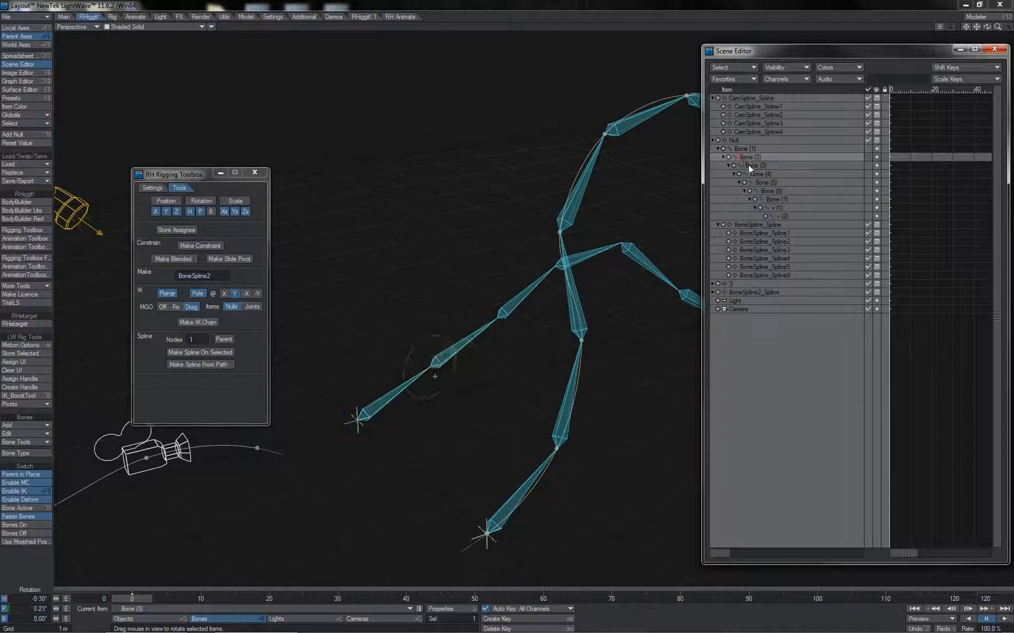
click(750, 165)
click(756, 175)
click(761, 184)
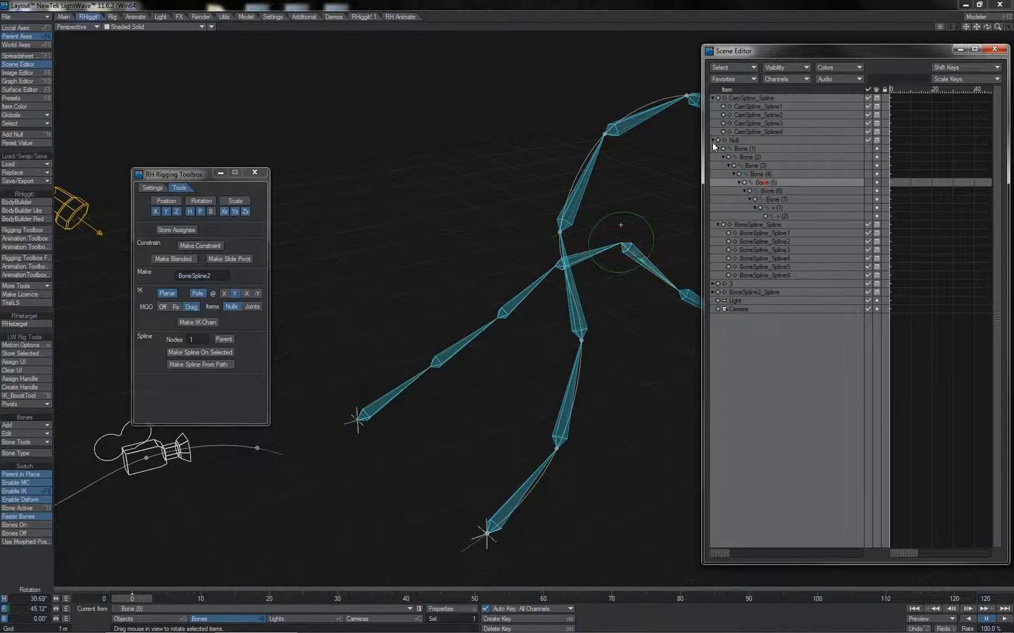
click(712, 141)
click(713, 141)
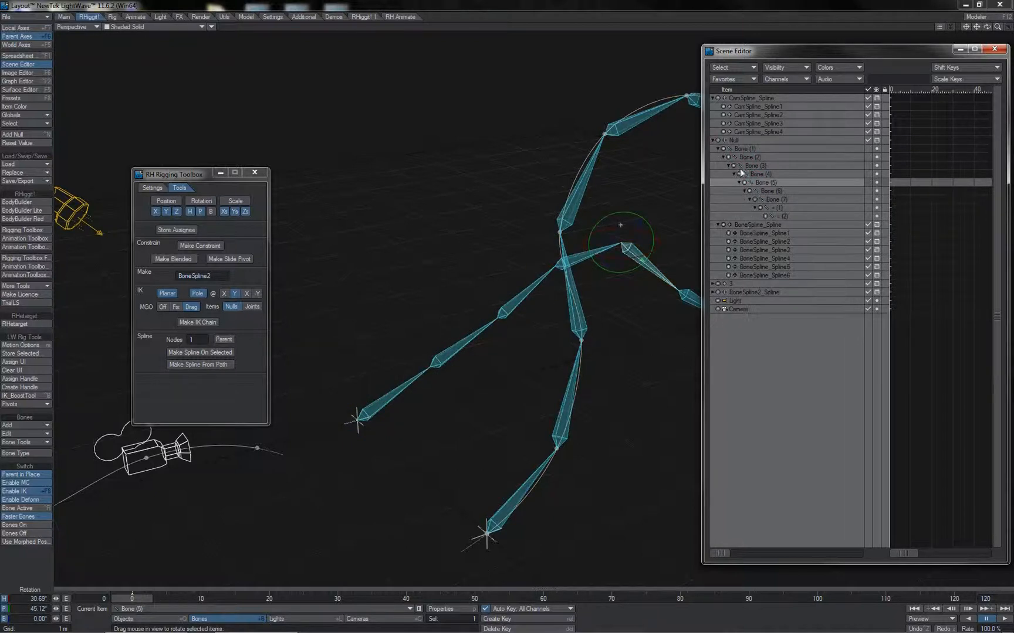
click(747, 224)
click(750, 233)
click(751, 241)
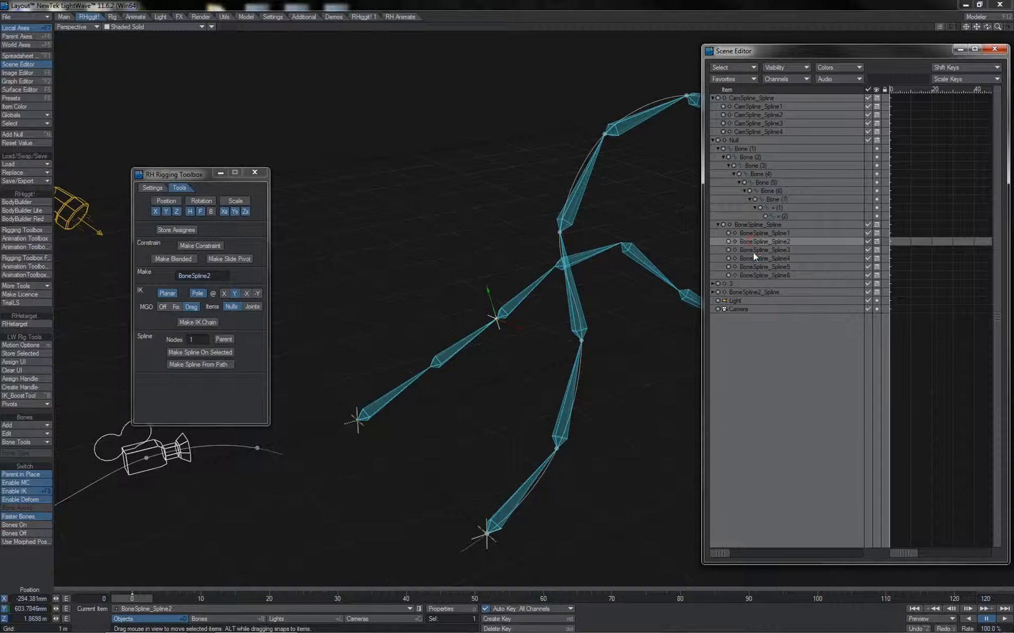
click(753, 259)
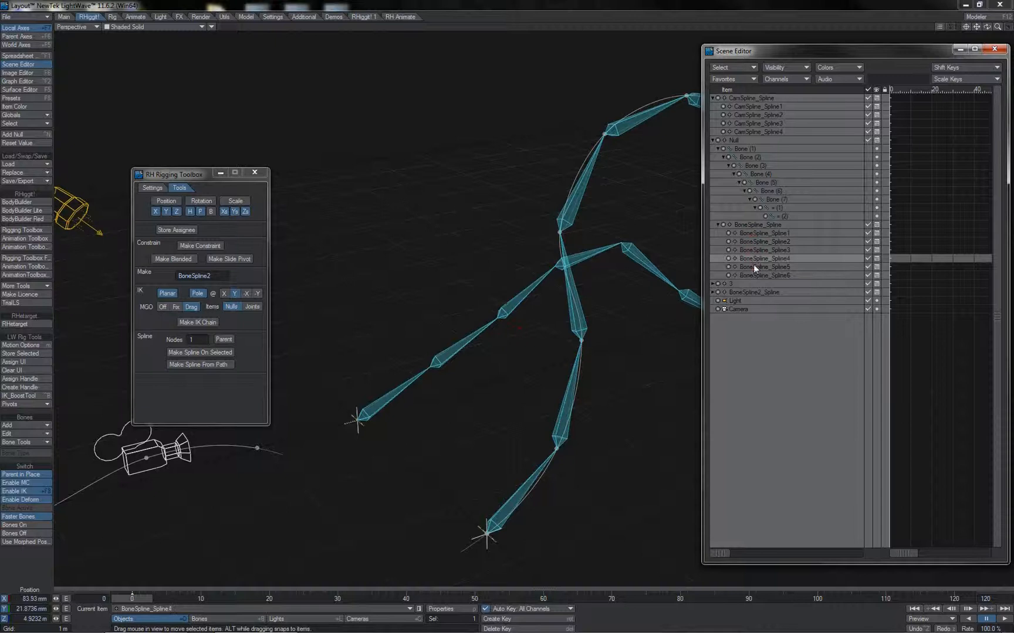
- Move the first chain's Null to about X -2.36 m, Z 490 mm to carry its bones and spline along
click(738, 141)
mouse_move(447, 416)
mouse_down()
mouse_move(479, 407)
mouse_move(505, 357)
mouse_move(463, 319)
mouse_move(329, 305)
mouse_move(447, 415)
mouse_up()
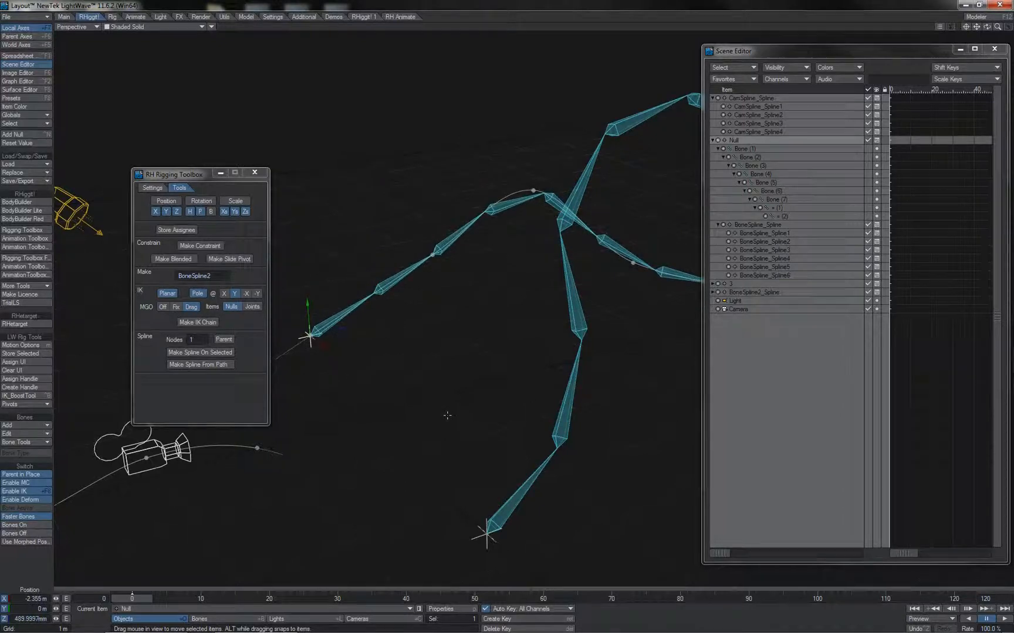
- Compare the second chain's bones and BoneSpline2_Spline nodes with the BoneSpline_Spline nodes grouped under the first chain's Null
click(713, 292)
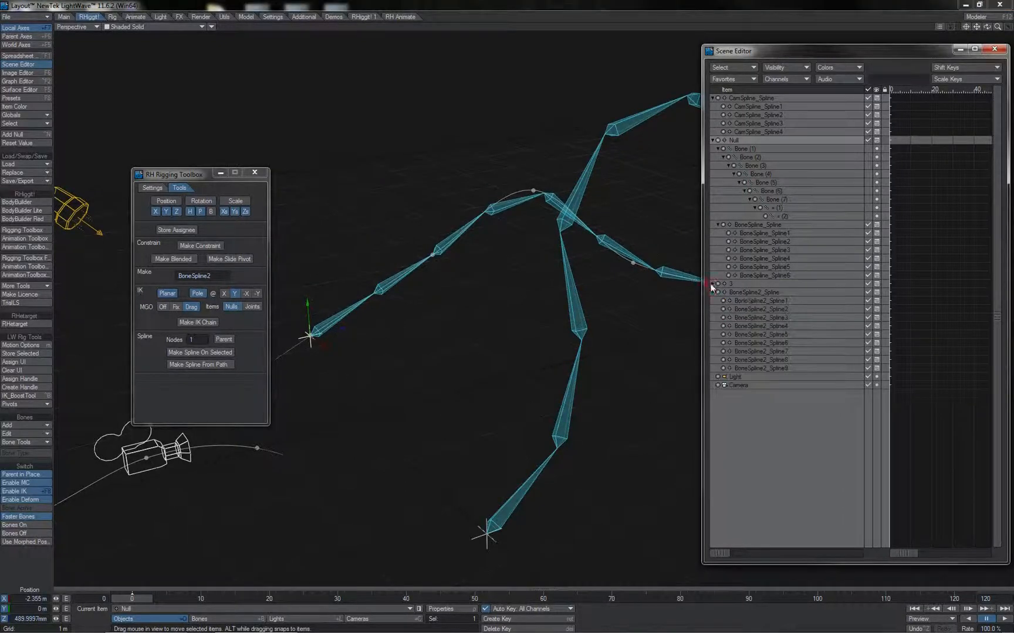
click(712, 285)
click(732, 285)
click(743, 370)
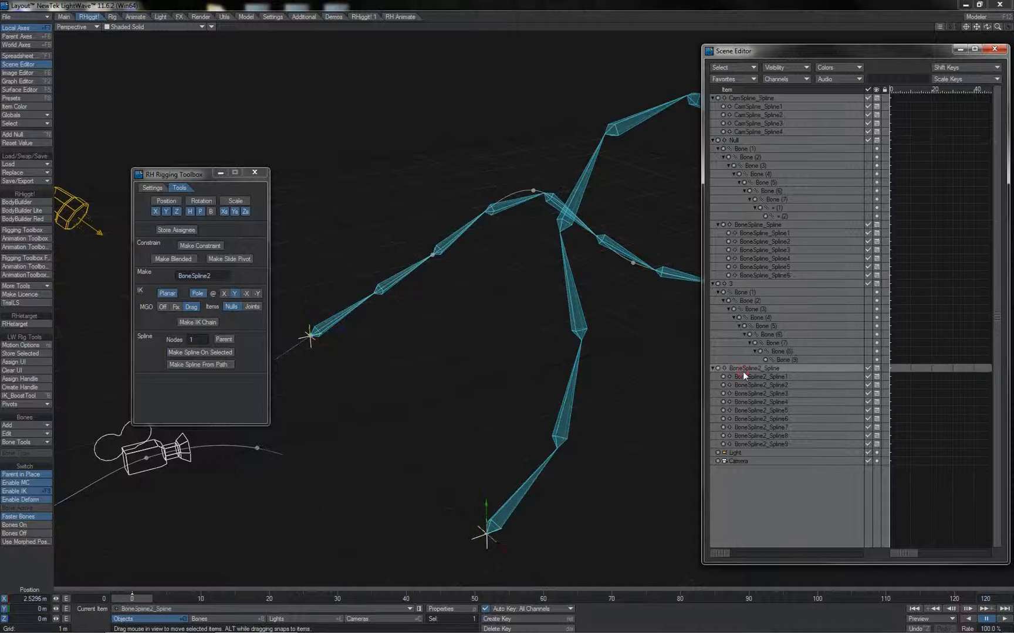
click(749, 401)
click(756, 420)
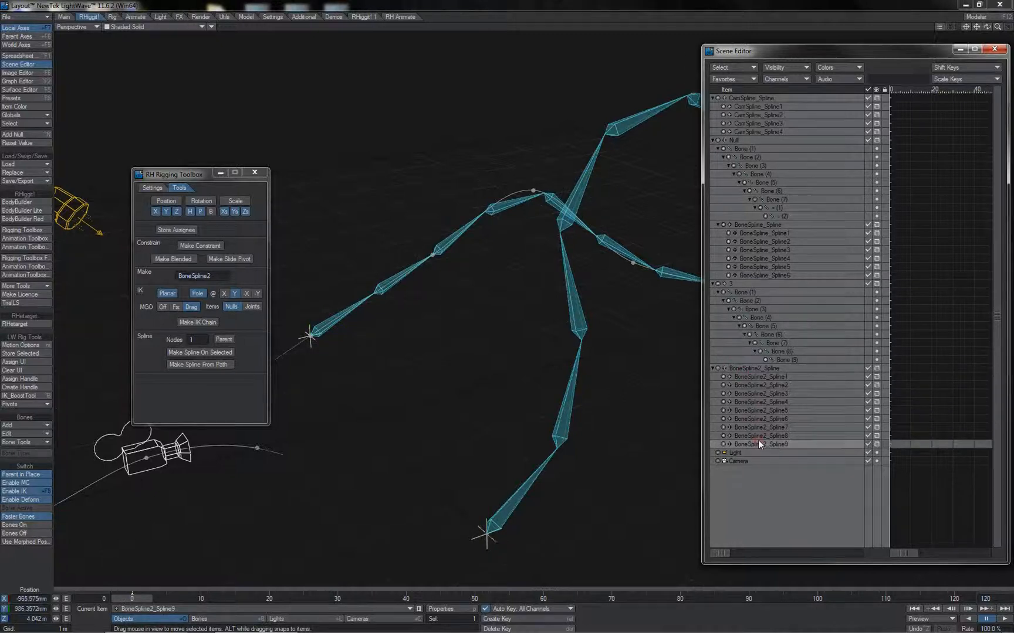
click(754, 427)
click(756, 410)
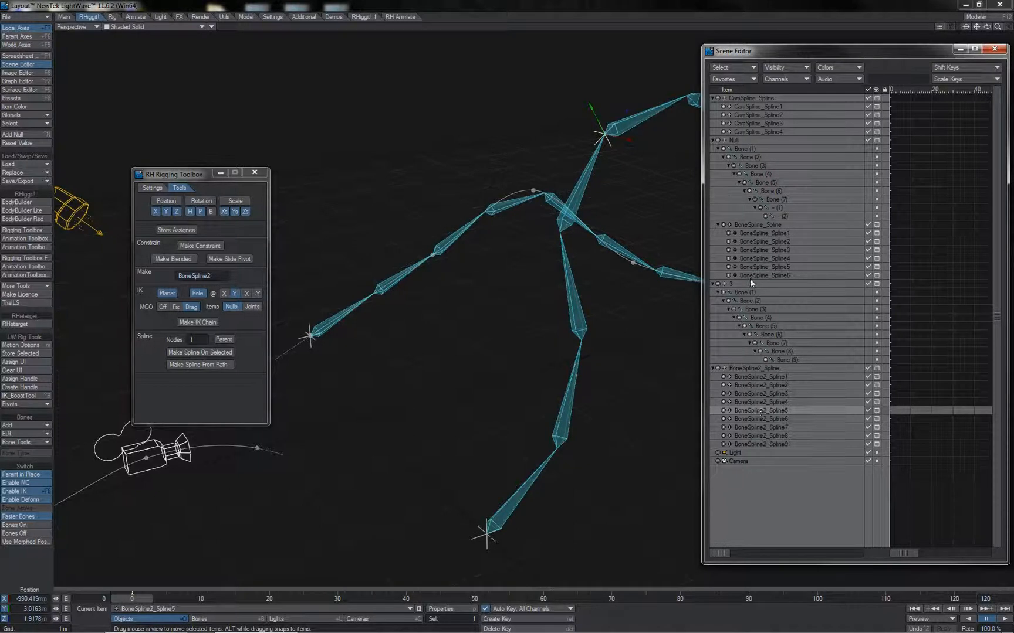
click(747, 248)
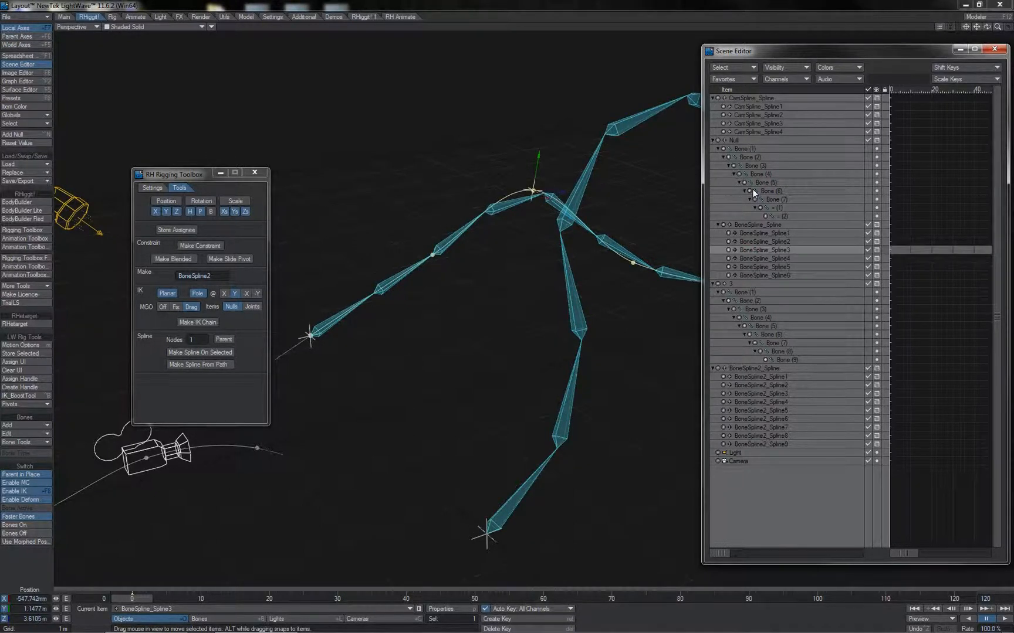
click(742, 225)
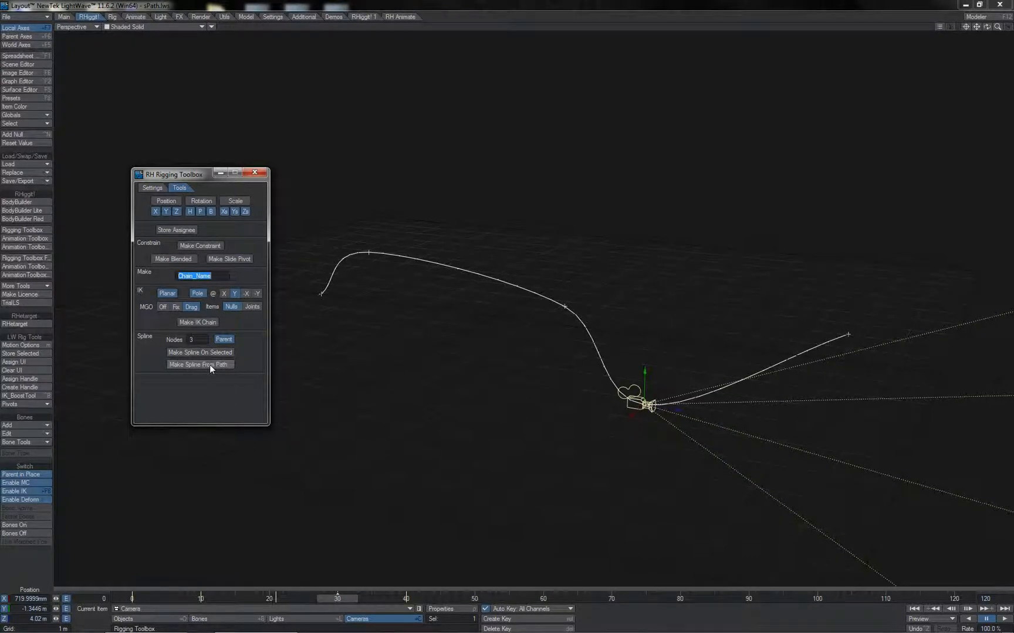
- Create a spline with 8 nodes from the camera's motion path, using Time with start 0 and stop 40
click(210, 365)
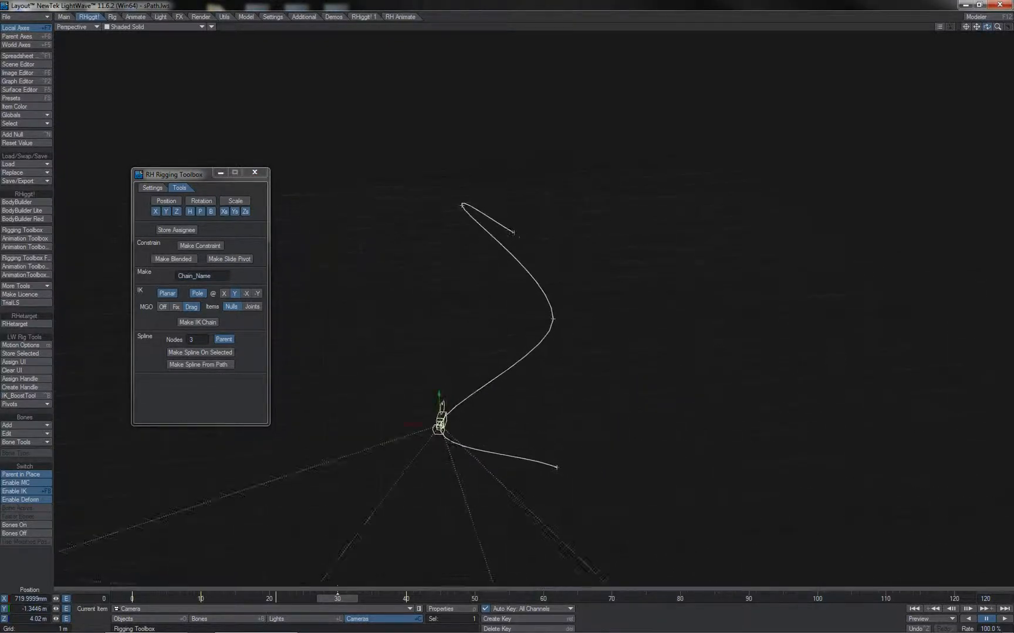
click(199, 338)
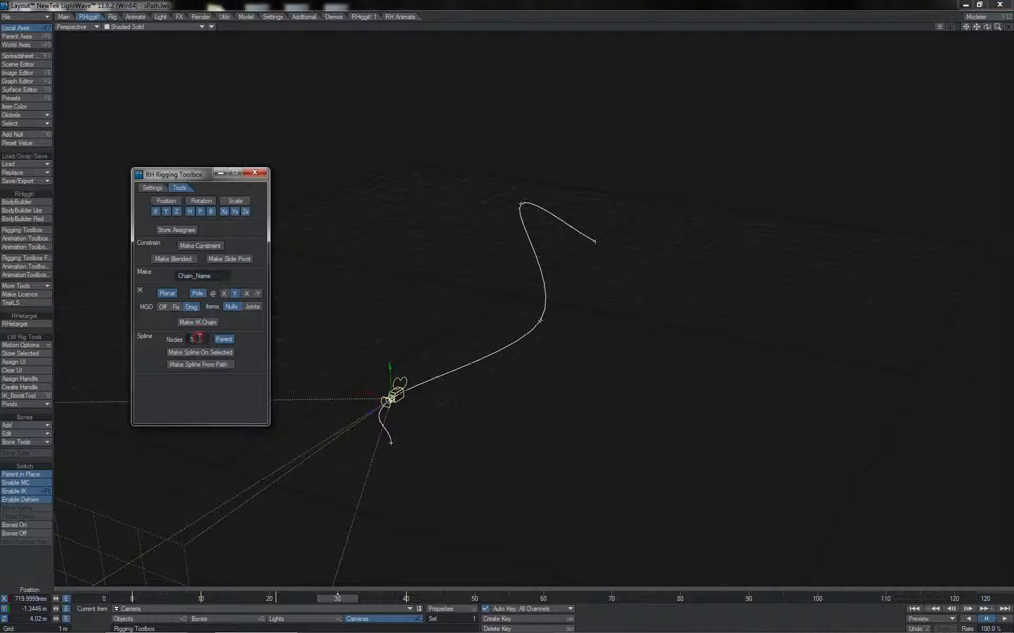
double_click(198, 339)
text(8)
click(223, 365)
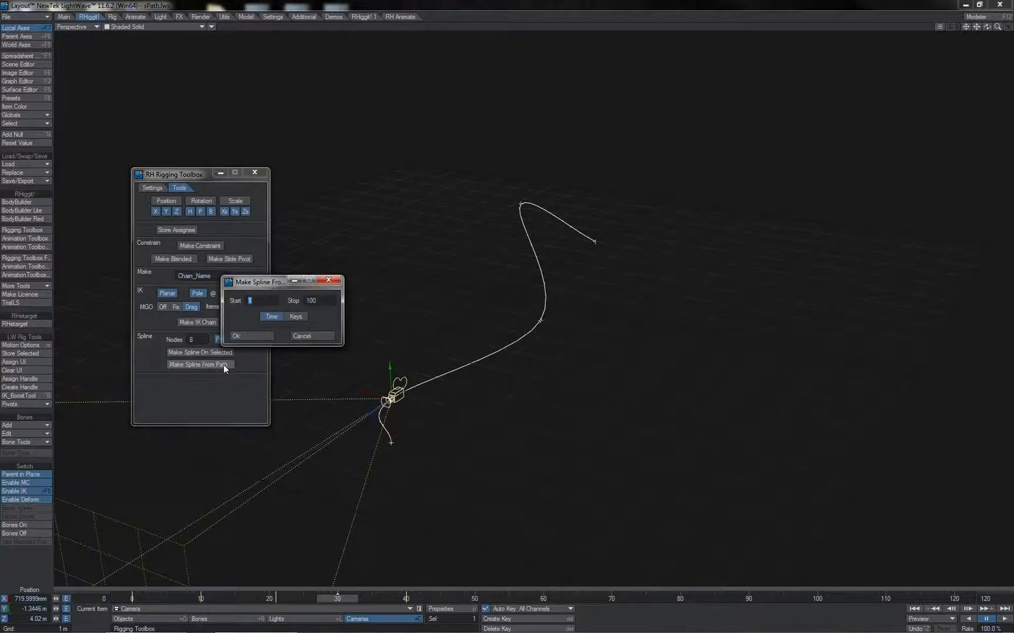
drag(261, 282, 345, 222)
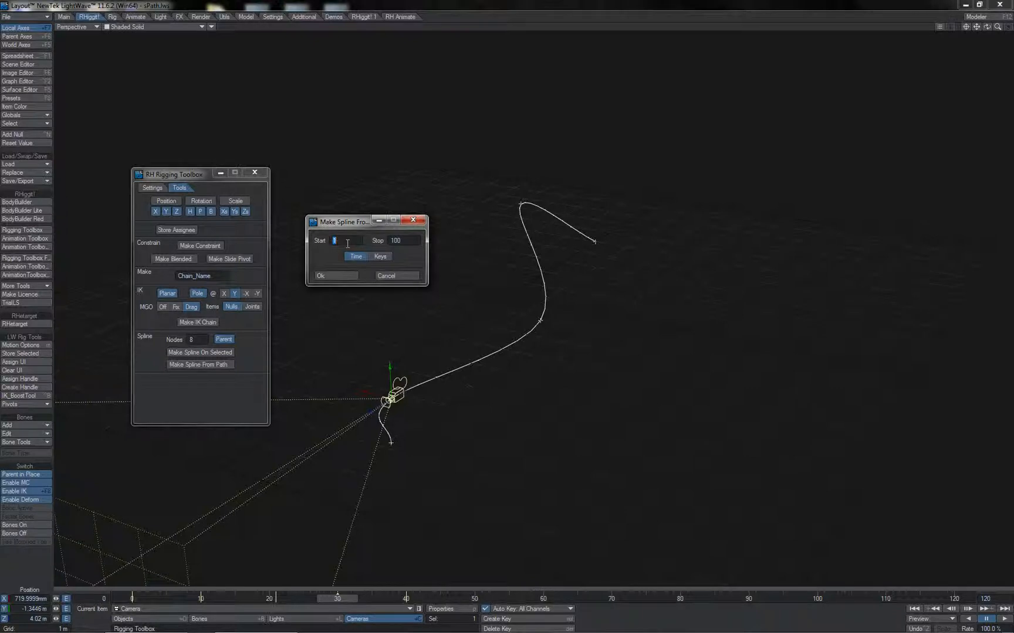
text(0)
key(Tab)
text(40)
click(336, 276)
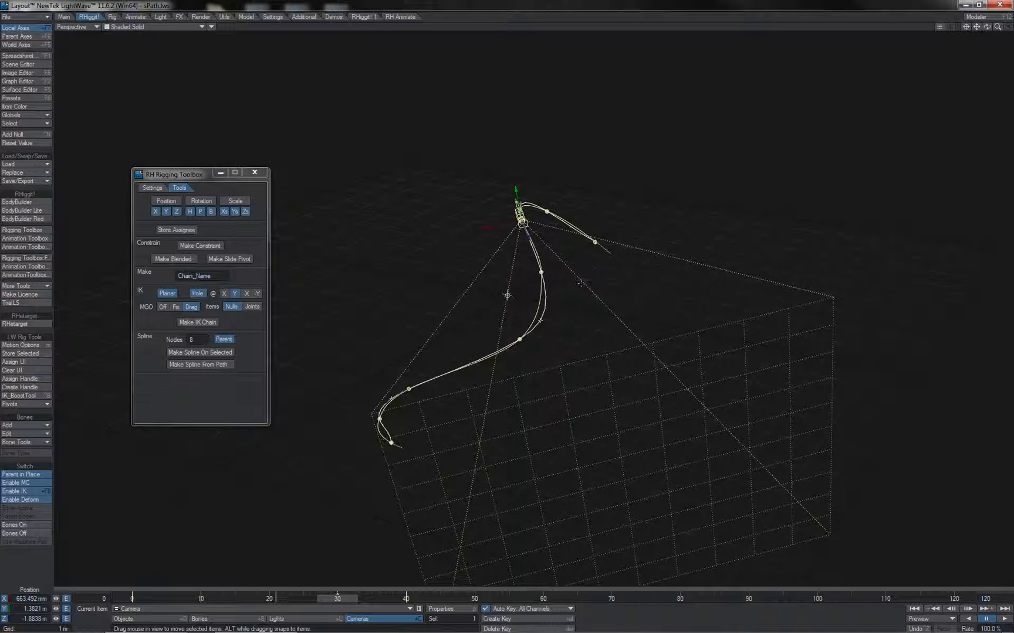
- Examine how the new spline and its nodes follow the camera's original motion path
drag(988, 27, 801, 30)
drag(528, 270, 387, 316)
mouse_move(513, 334)
mouse_down()
mouse_move(543, 331)
mouse_move(516, 335)
mouse_up()
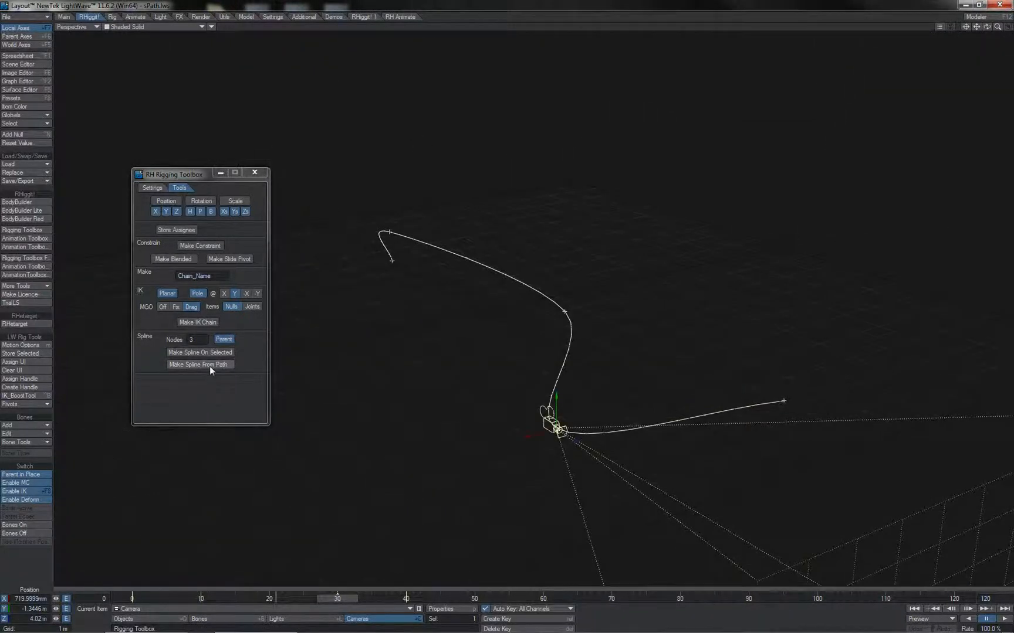
- Create a spline from the camera's motion path using Keys, and shift the node at its lowest bend vertically
click(209, 365)
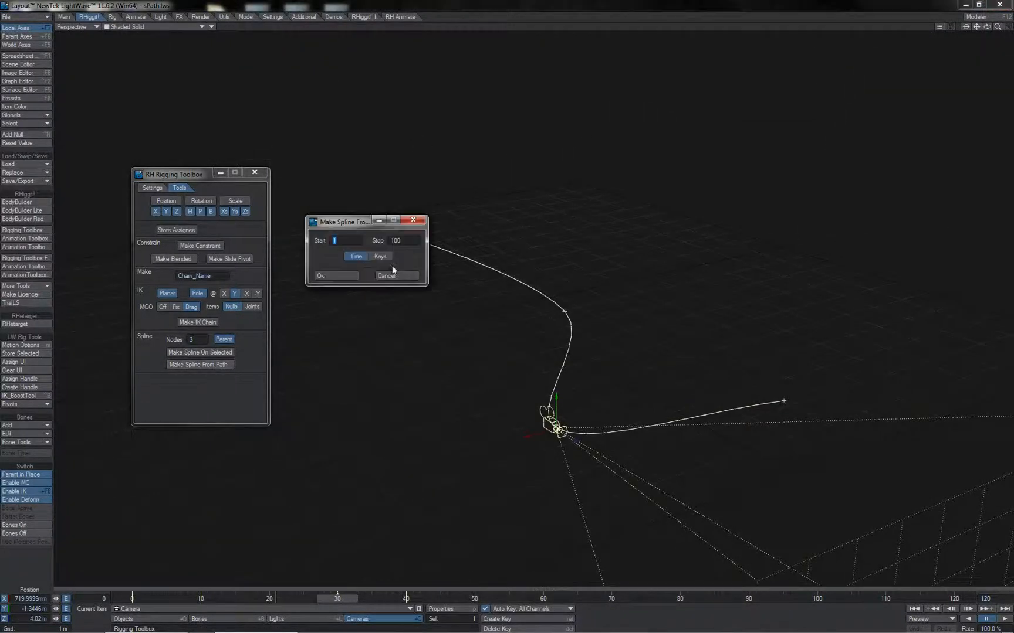
click(383, 258)
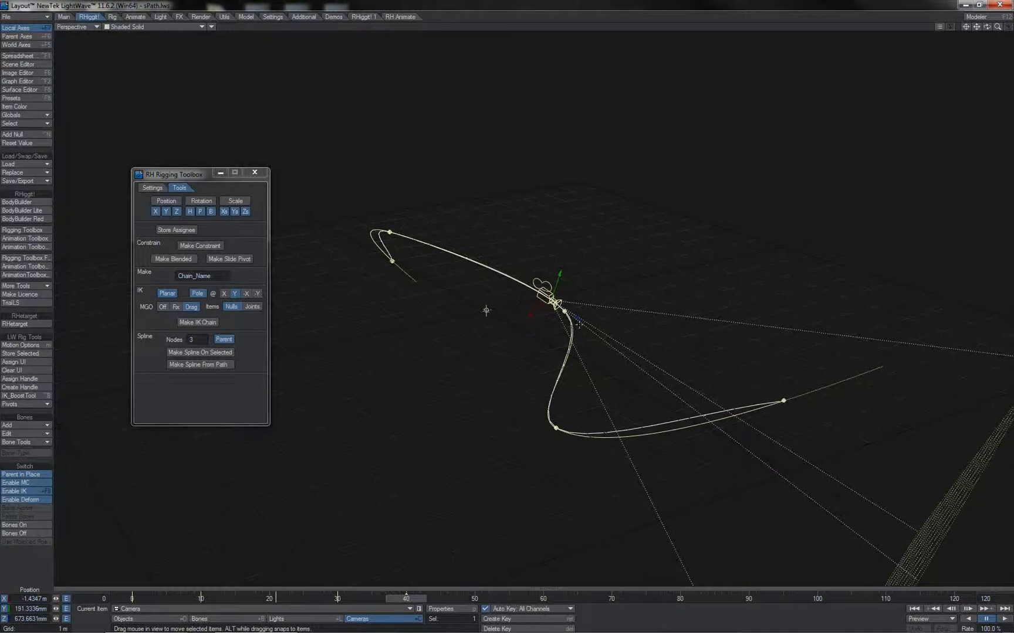
click(555, 428)
drag(556, 410, 556, 398)
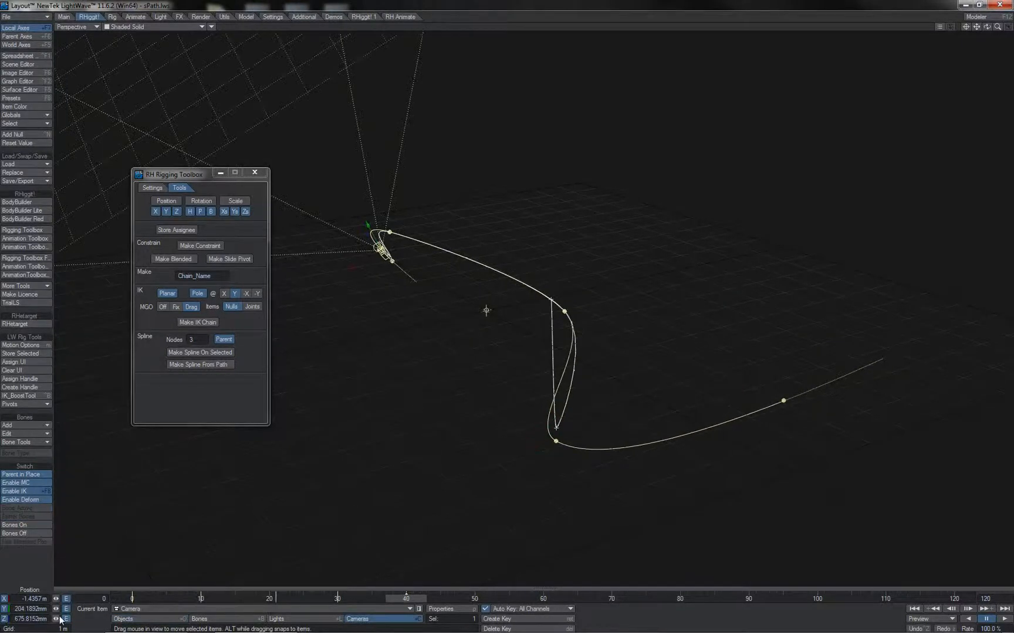